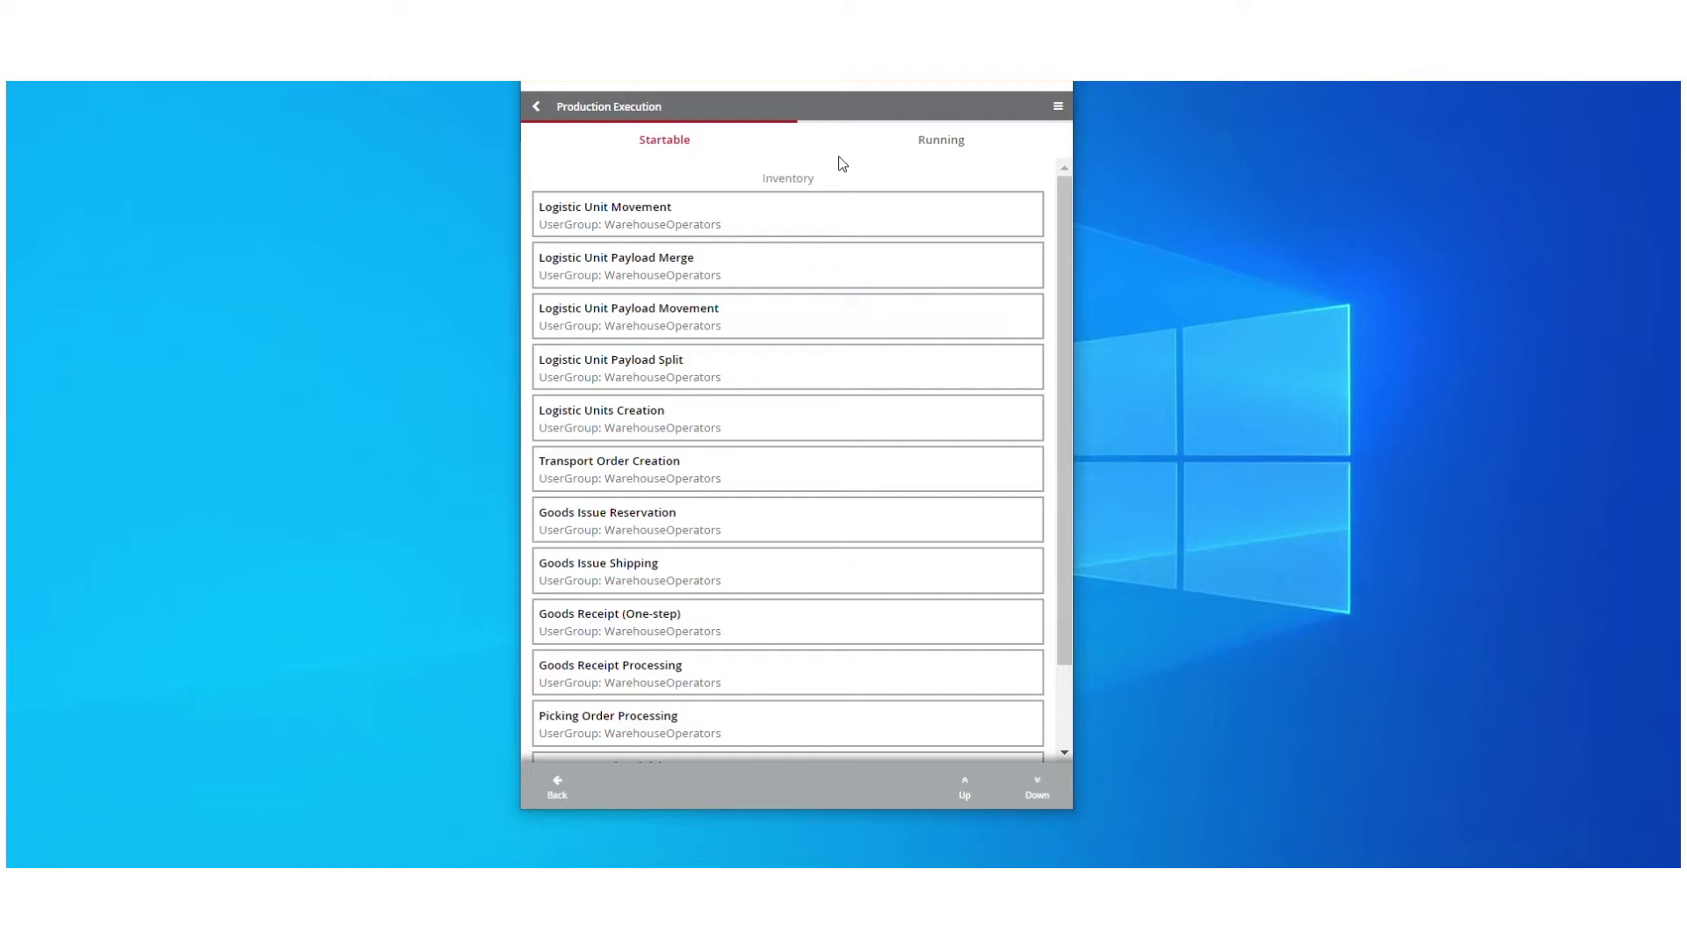
- View the running Logistic Unit Movement process, then go back to Startable processes
{"action": "left_click", "coordinate": [952, 142]}
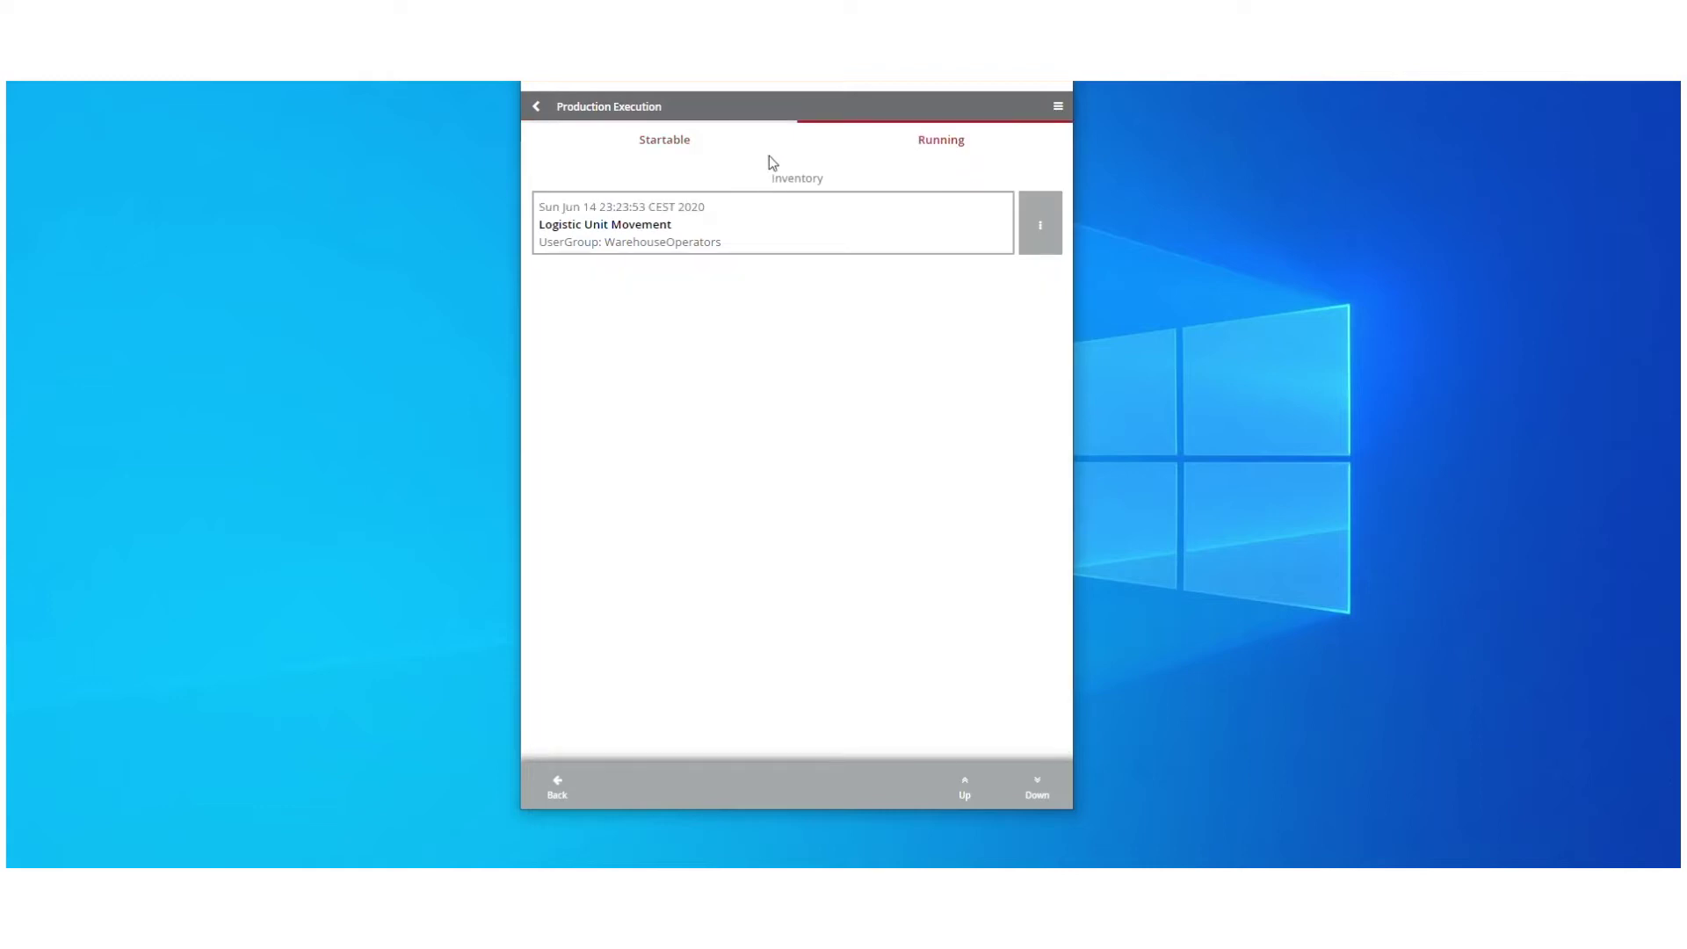
{"action": "left_click", "coordinate": [678, 147]}
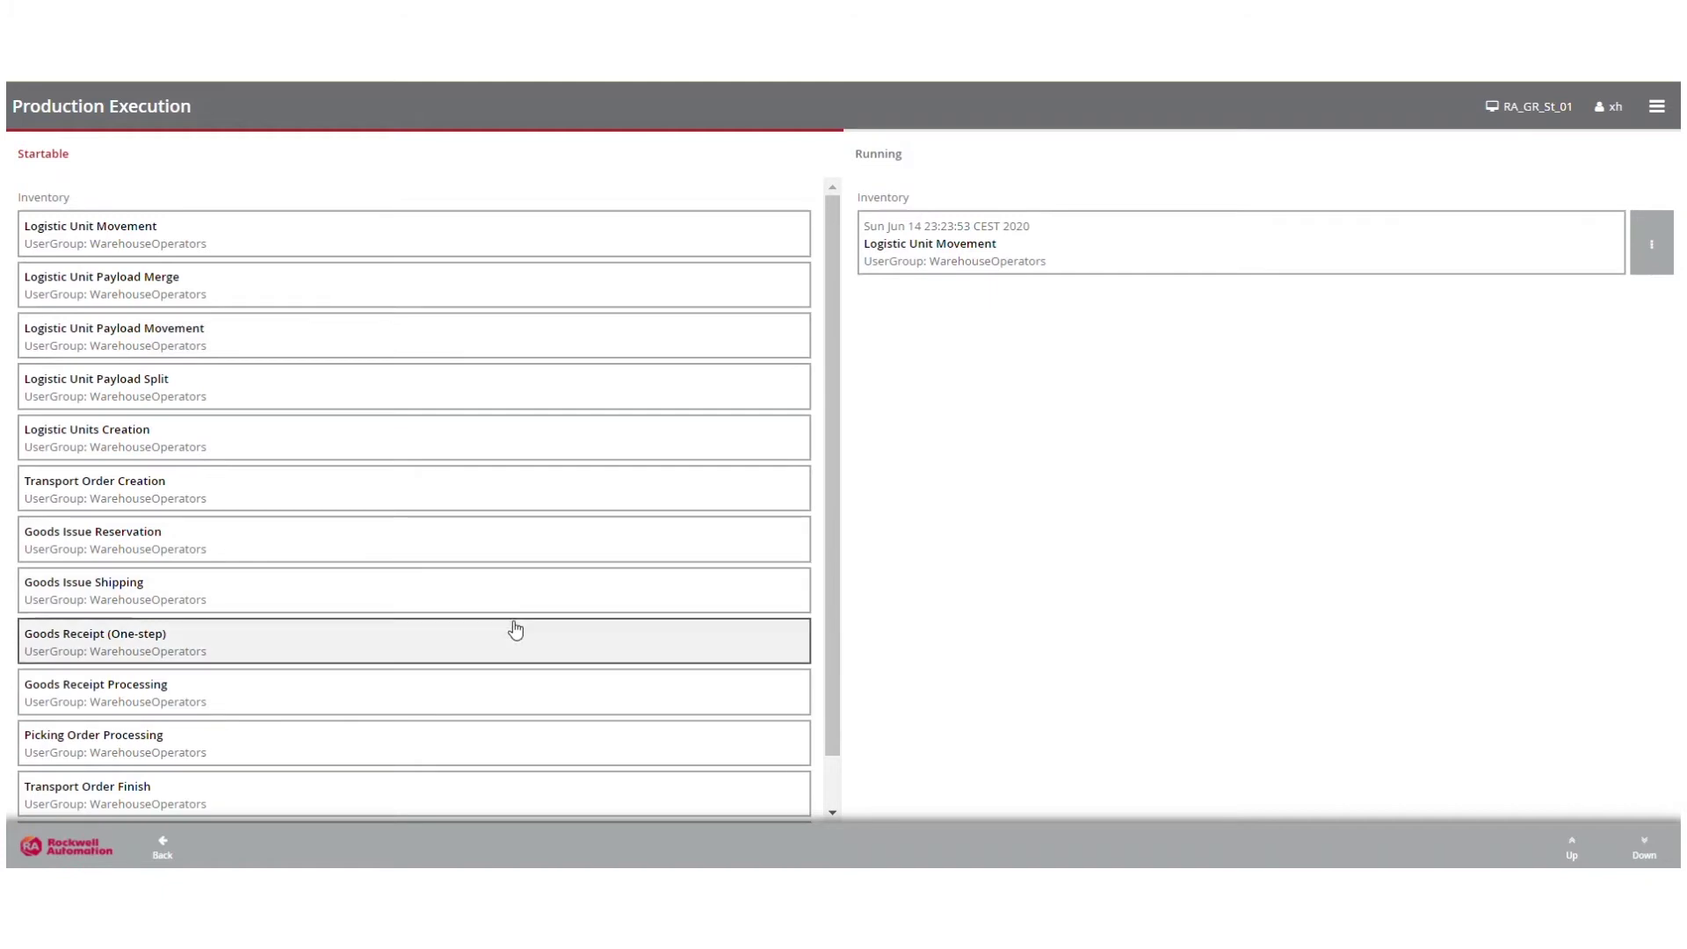
{"action": "left_click", "coordinate": [242, 697]}
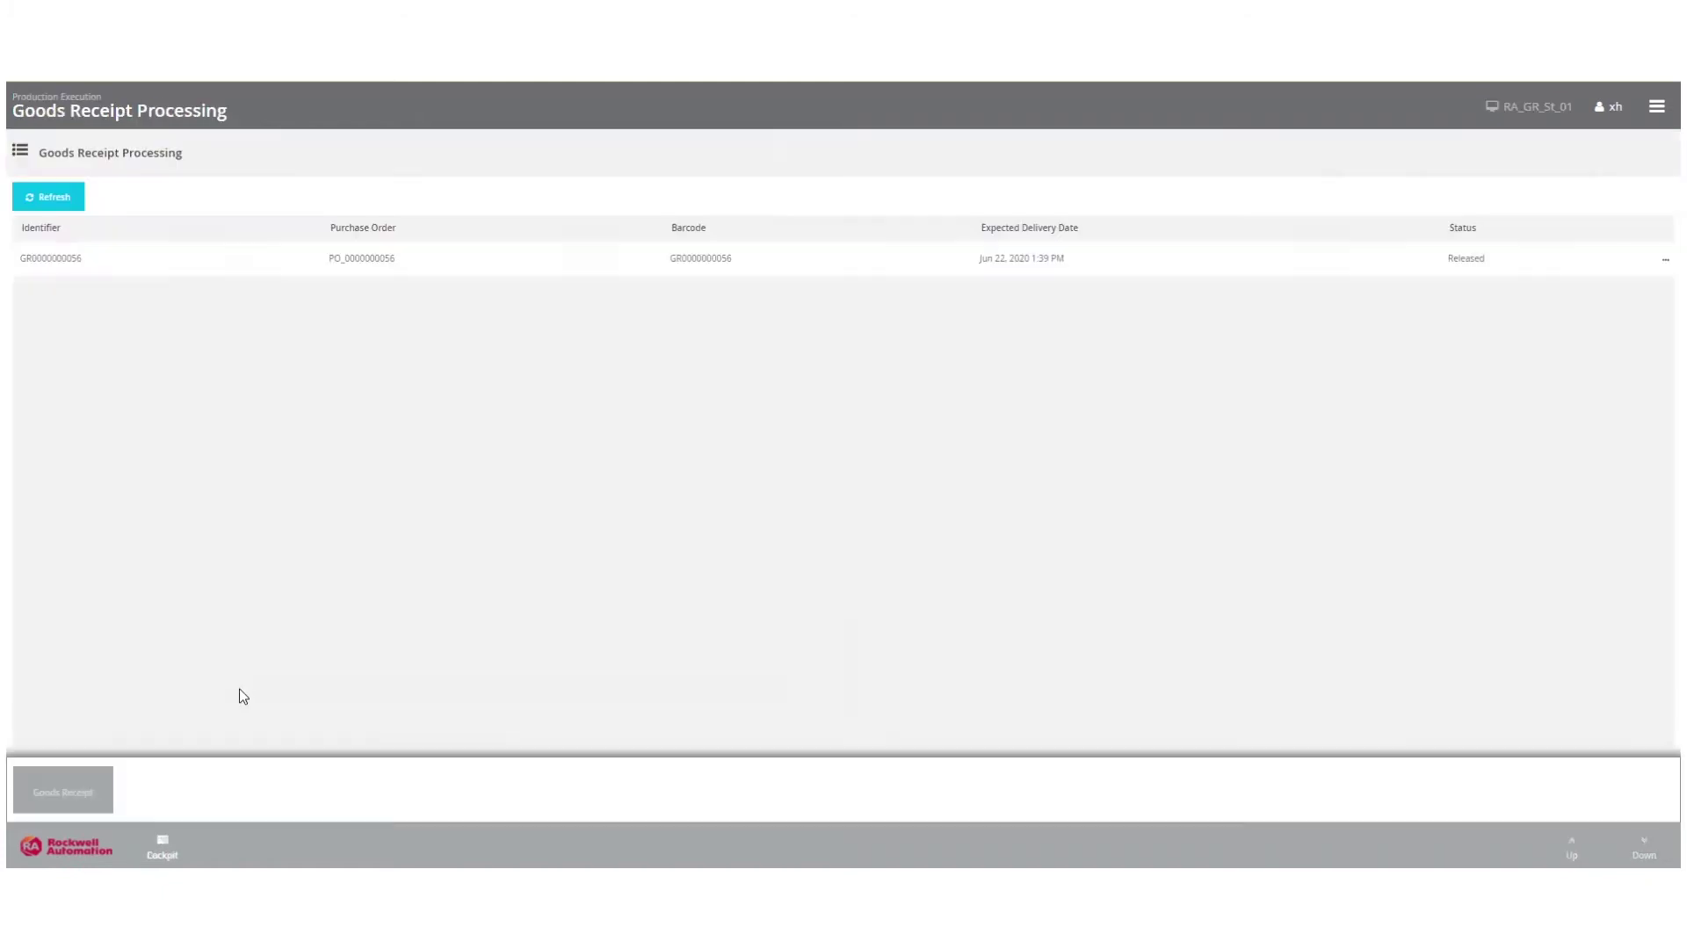
{"action": "left_click", "coordinate": [212, 259]}
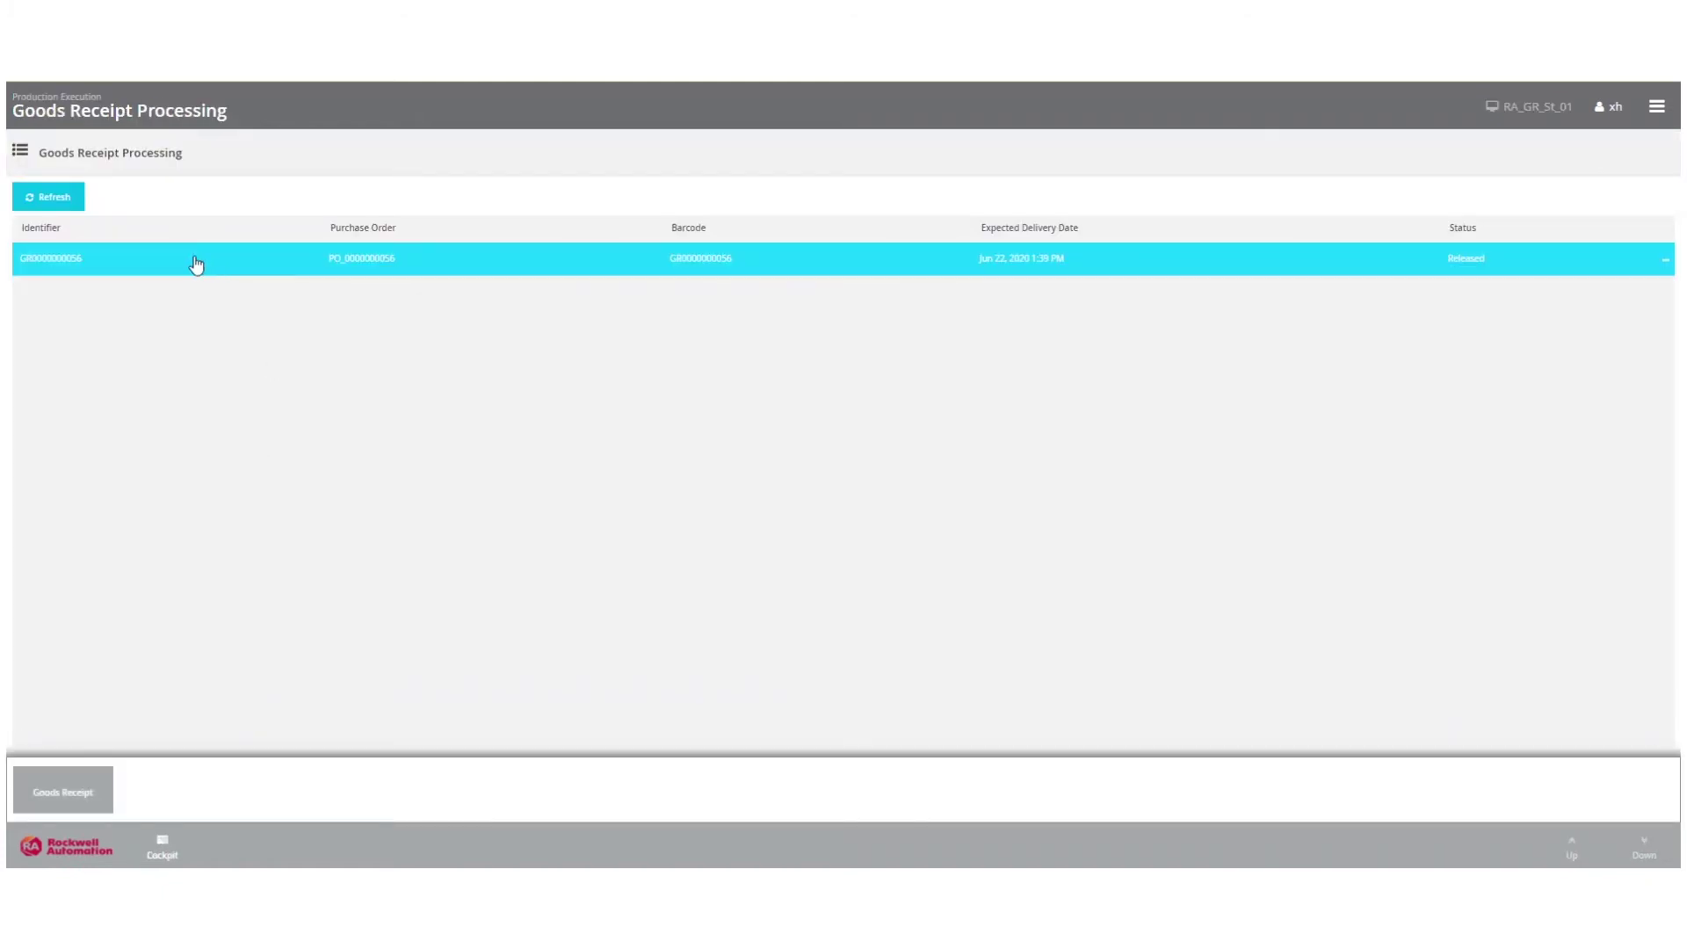
{"action": "left_click", "coordinate": [194, 261]}
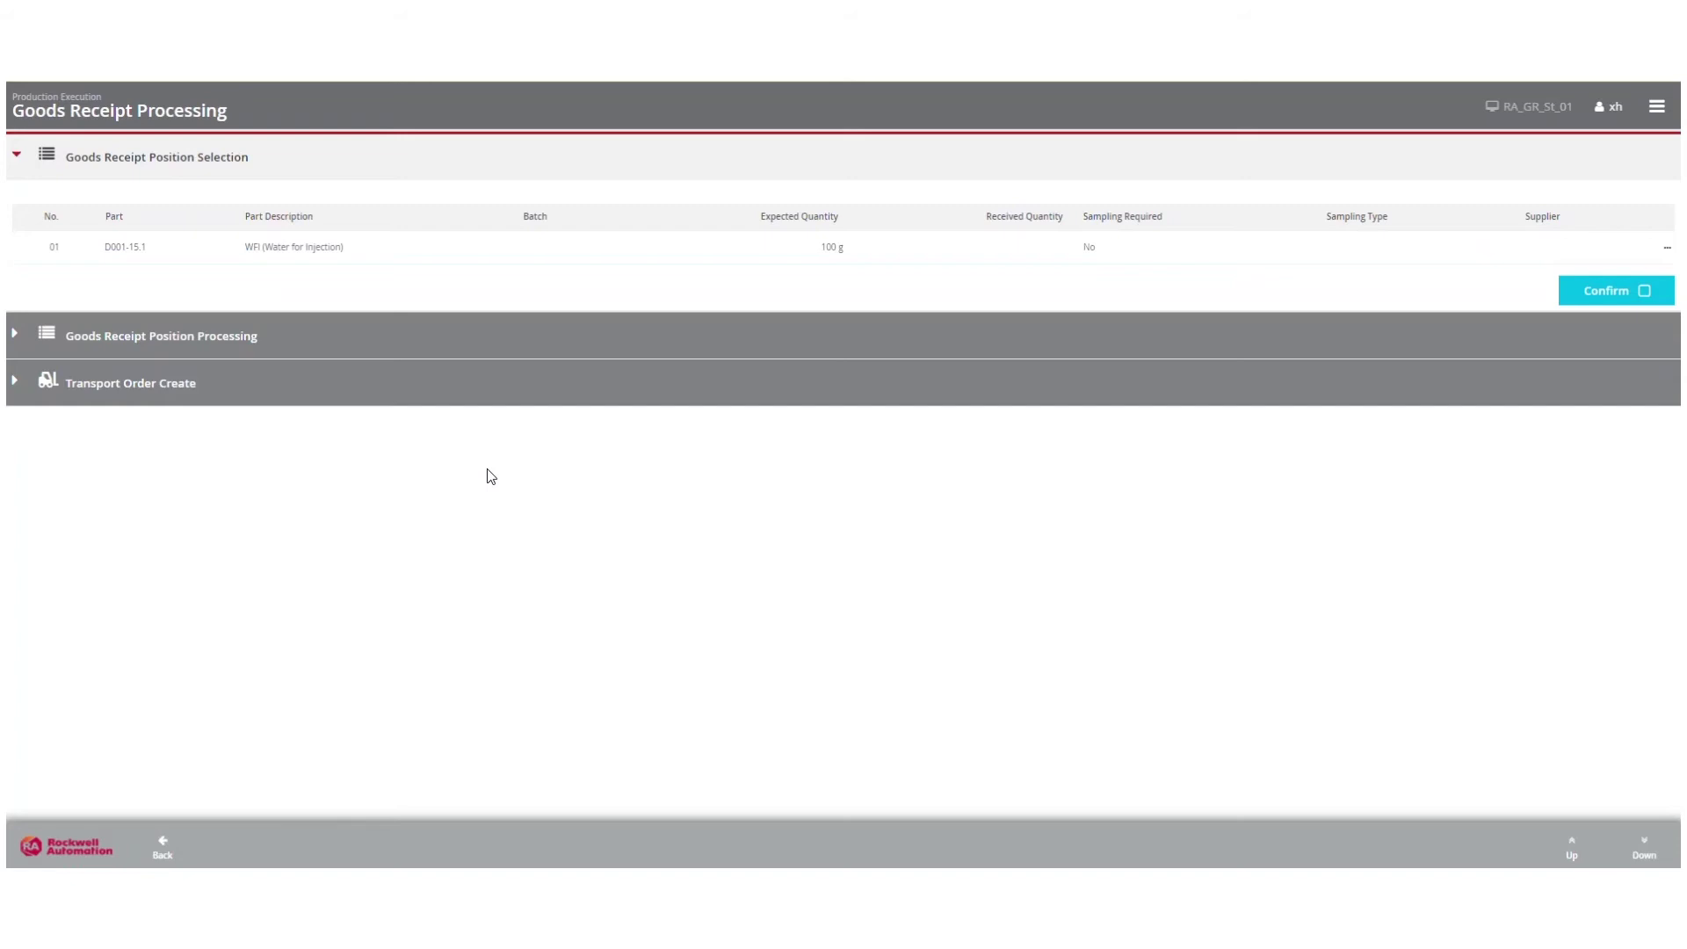
- Confirm position 01 and receive 100 g WFI as one sublot into a new logistic unit
{"action": "left_click", "coordinate": [362, 250]}
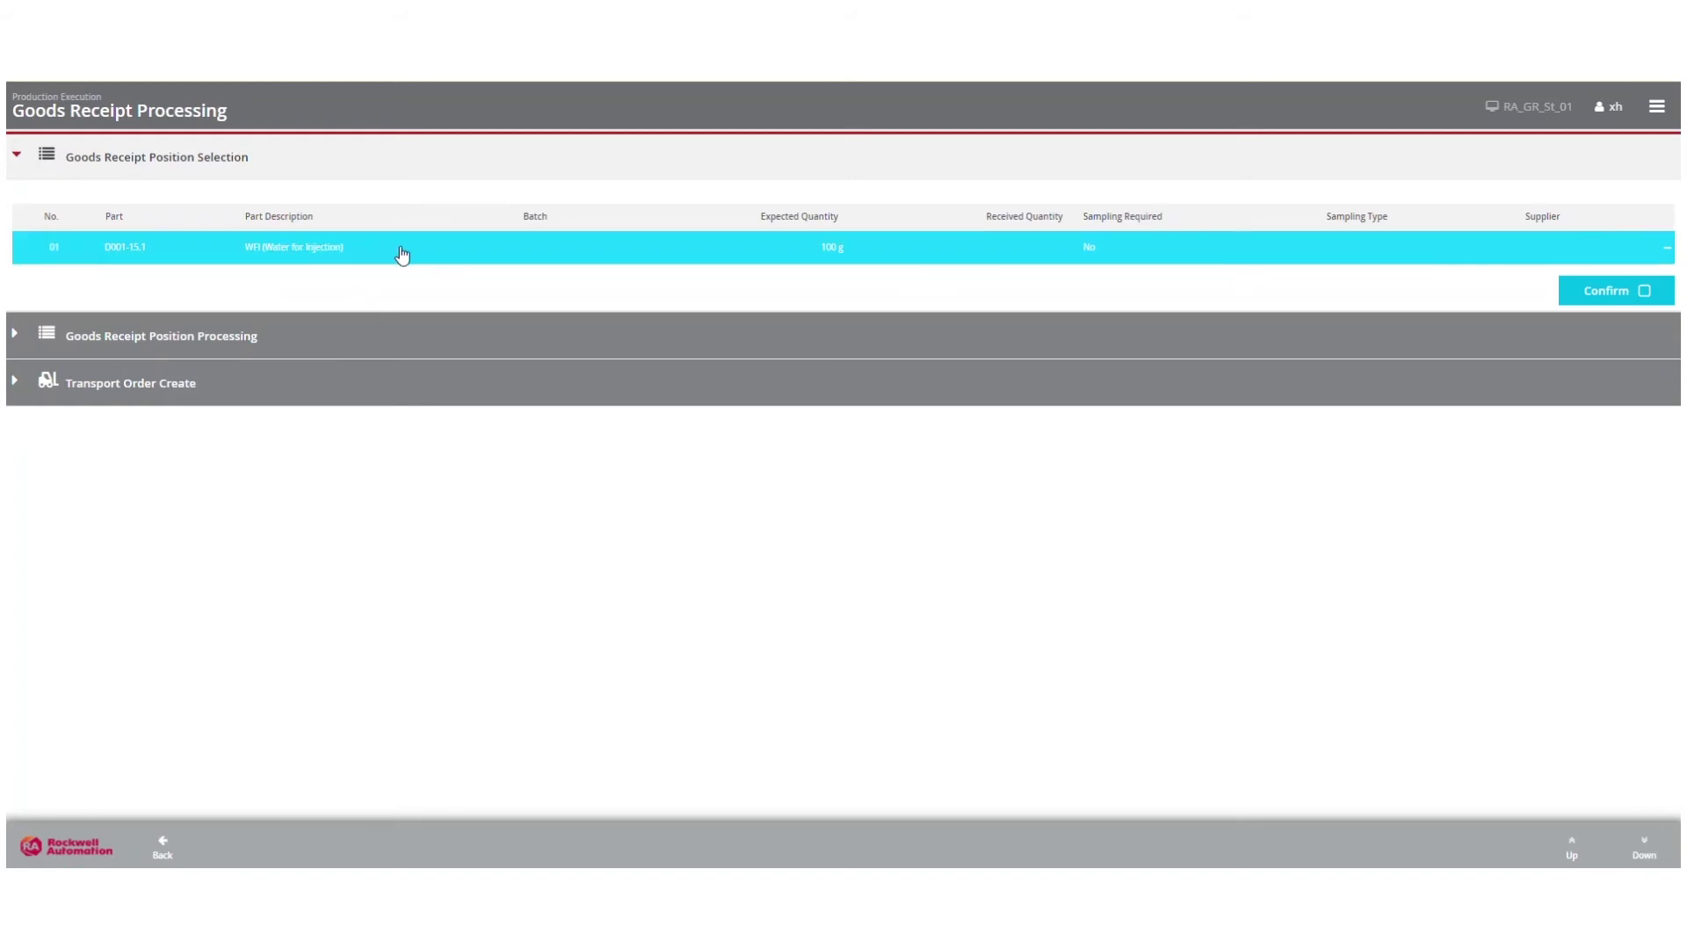
{"action": "double_click", "coordinate": [401, 254]}
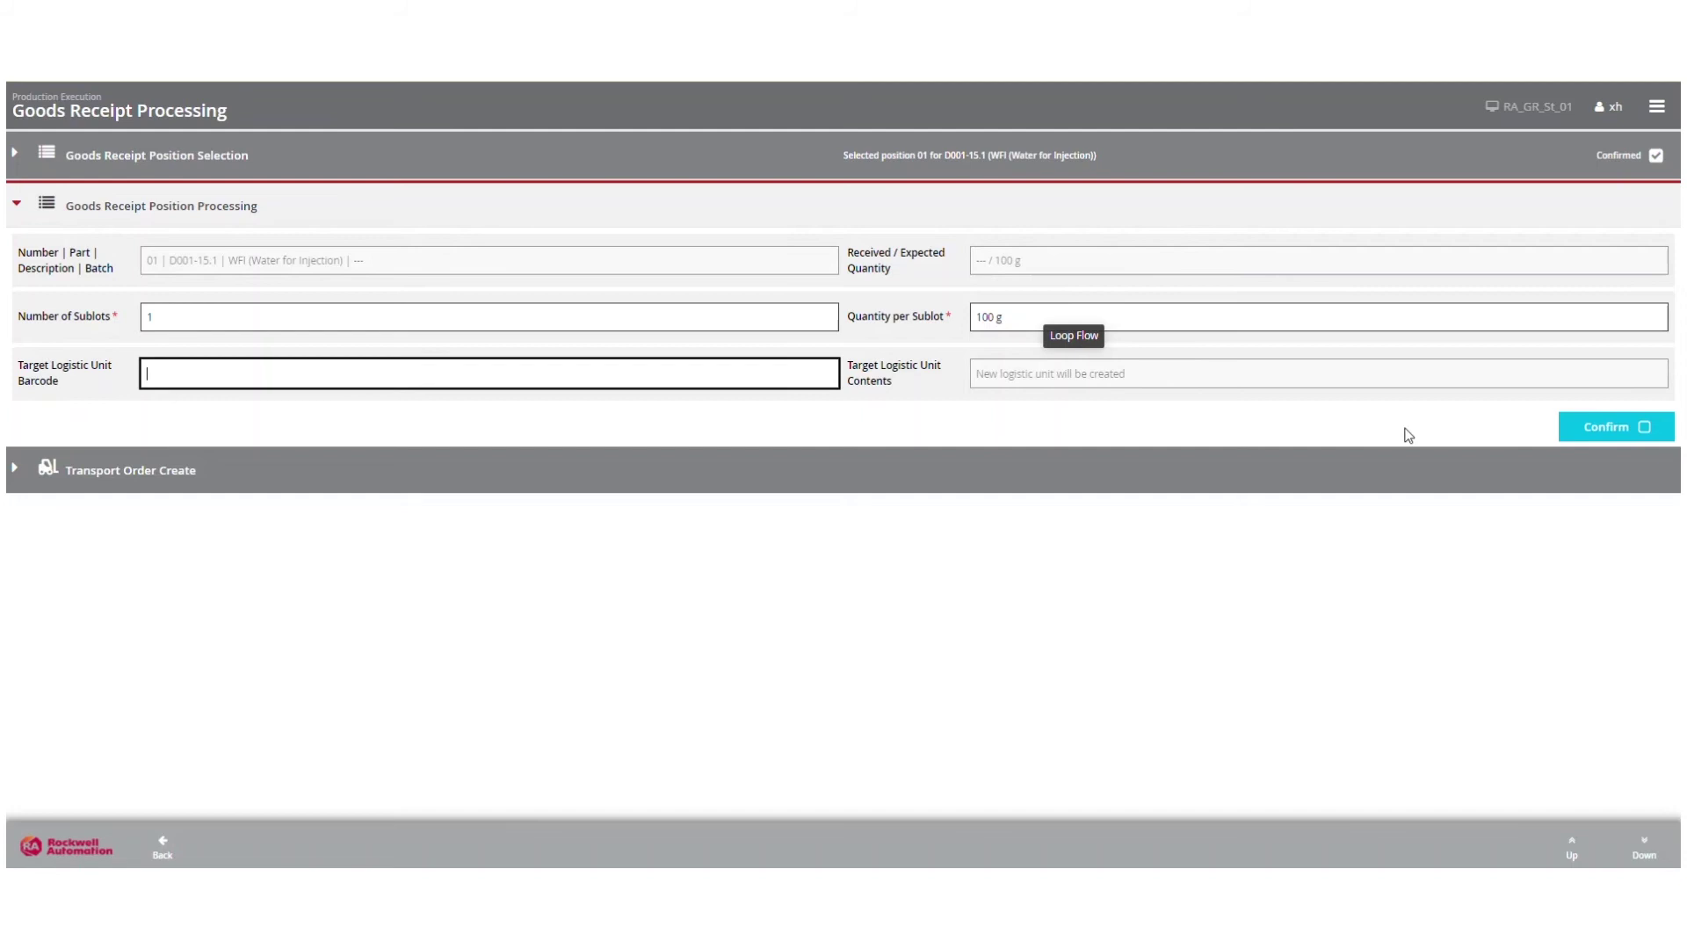
{"action": "left_click", "coordinate": [1601, 427]}
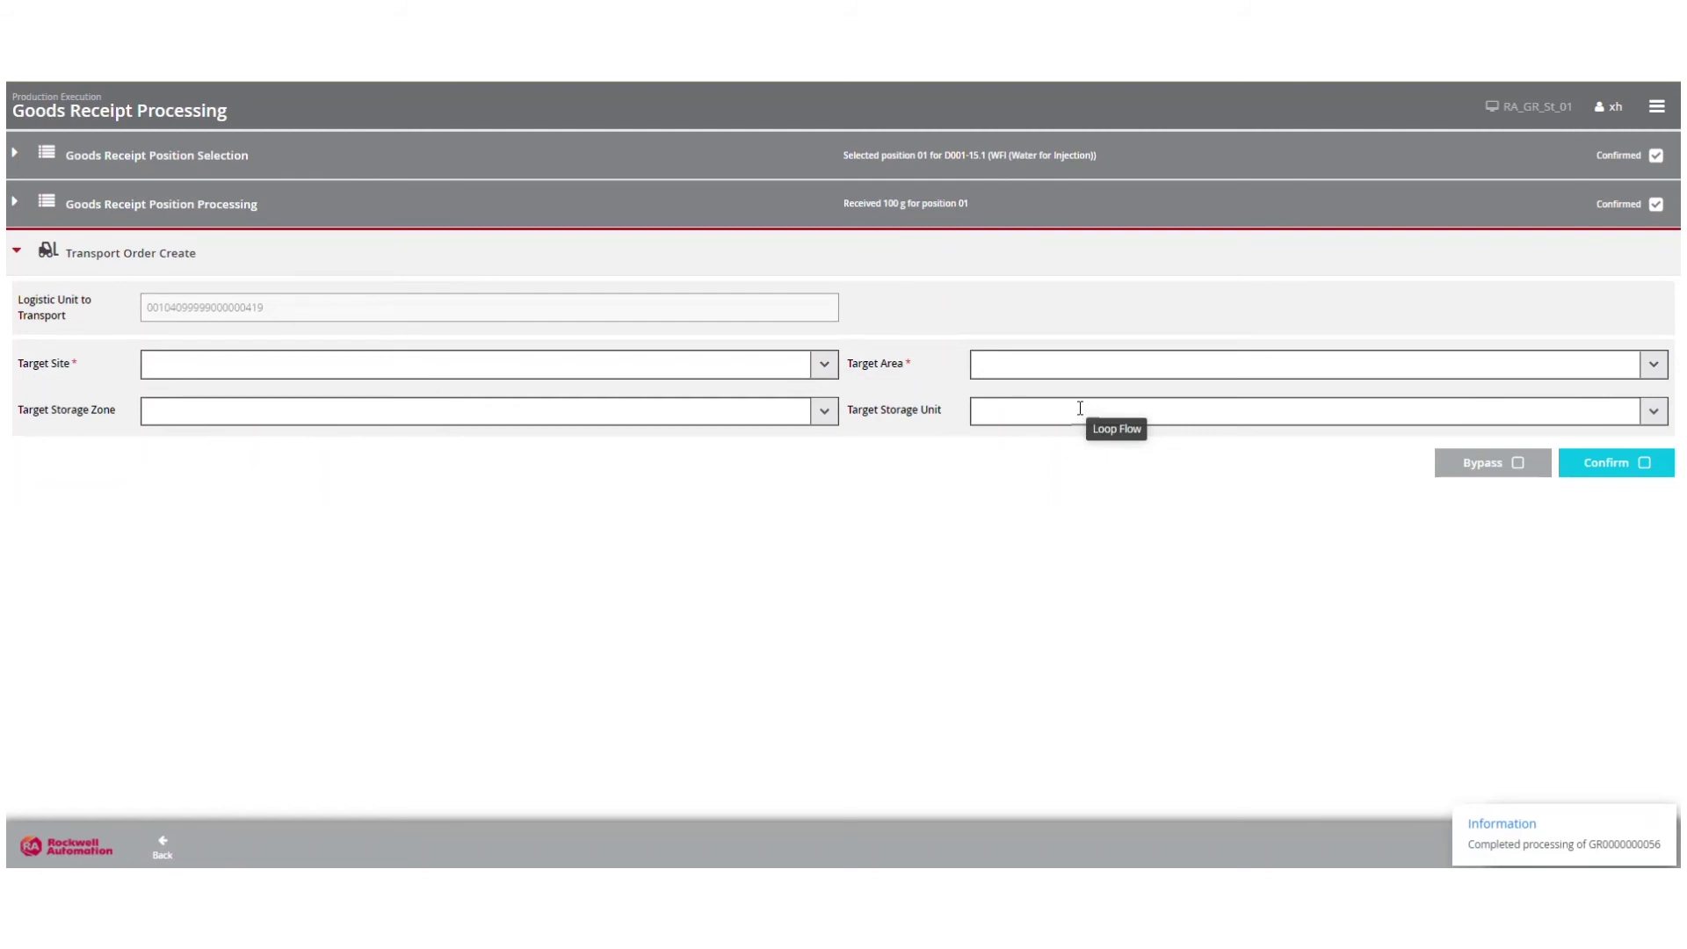
- Set the target storage unit to RA_WH_SU_01 and confirm the transport order
{"action": "left_click", "coordinate": [1654, 411]}
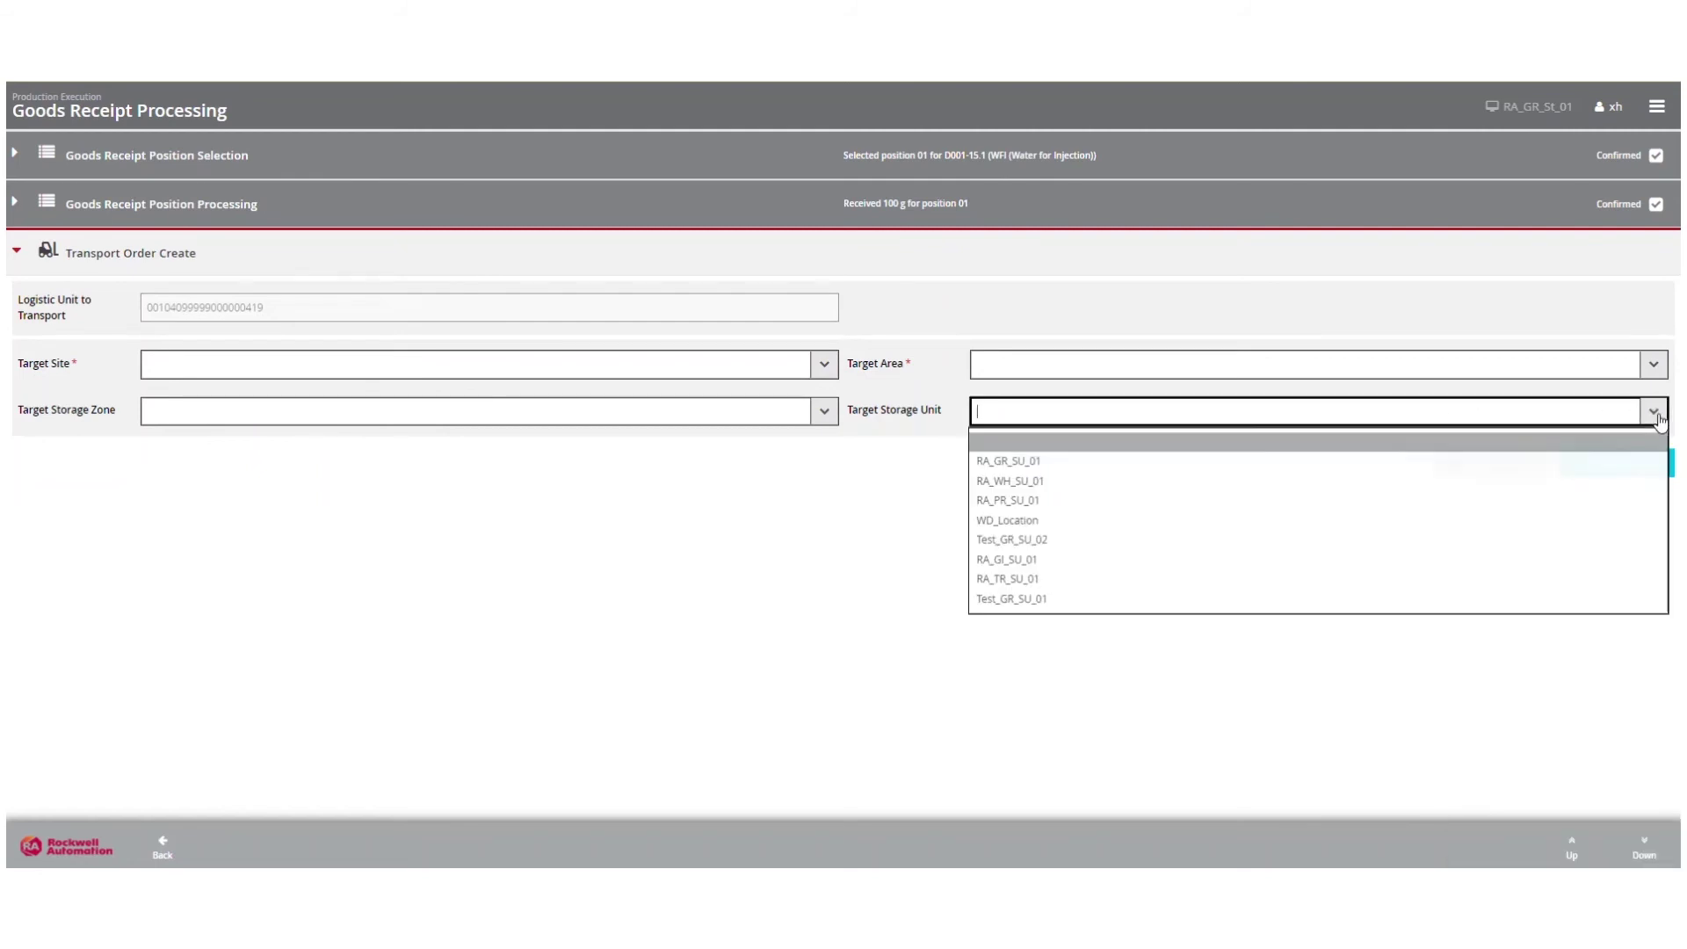
{"action": "left_click", "coordinate": [1246, 480]}
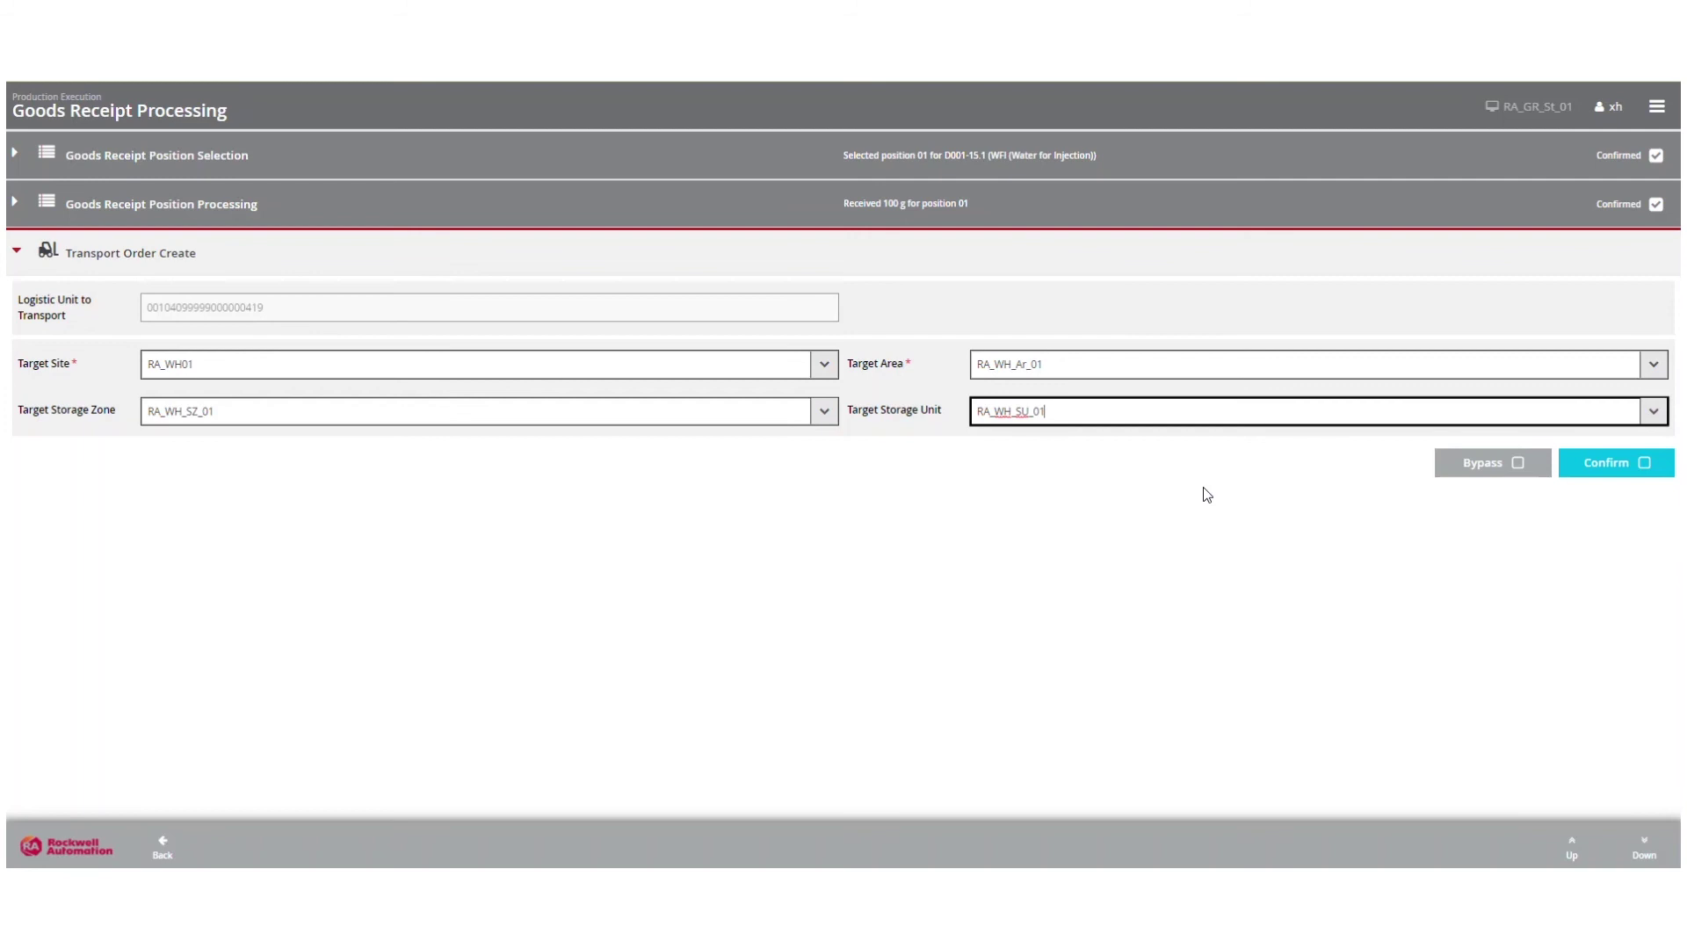
{"action": "left_click", "coordinate": [1599, 466]}
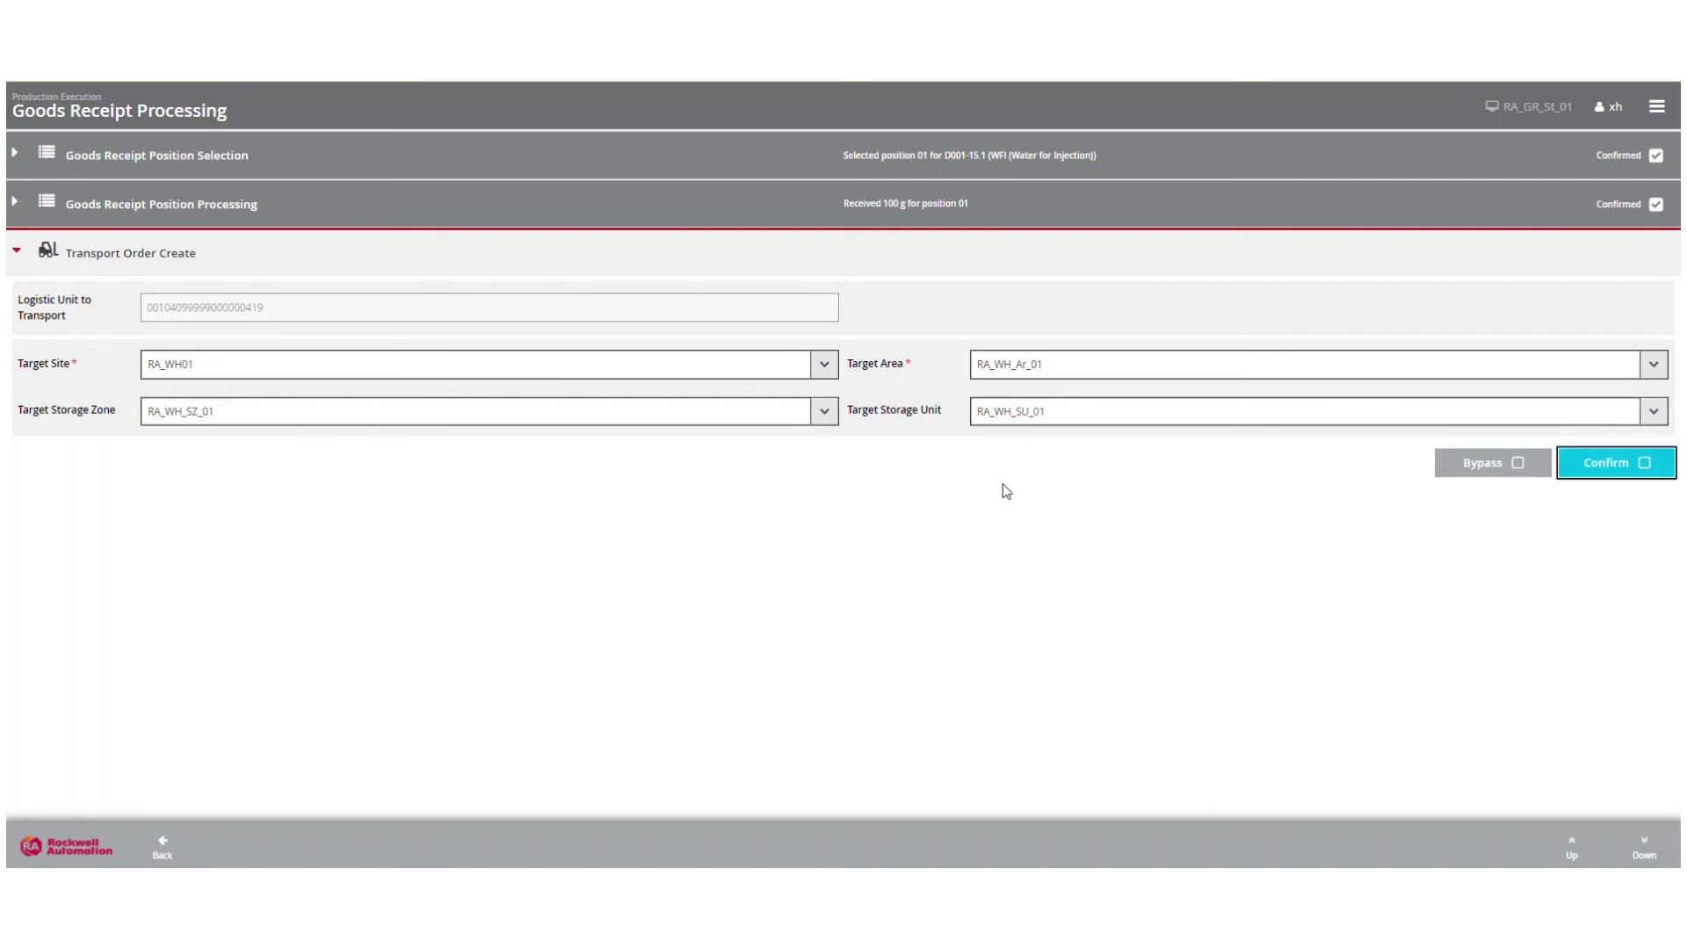